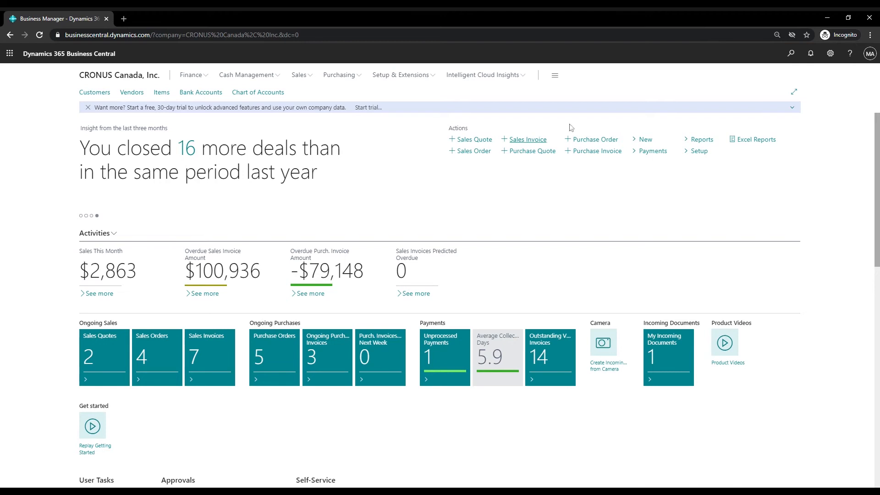
# Step: Find the Recurring Purchase Lines page by searching for "recurring pur" and start a new standard purchase code
pyautogui.click(791, 54)
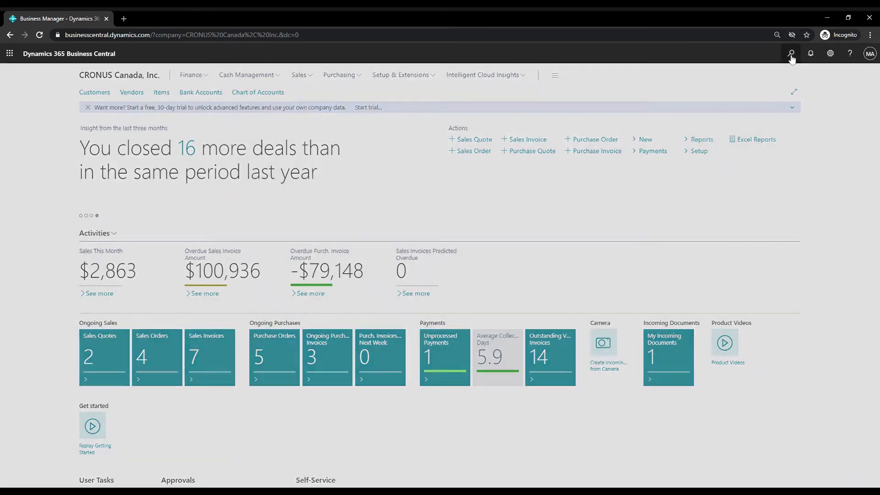
pyautogui.write('recurring pur')
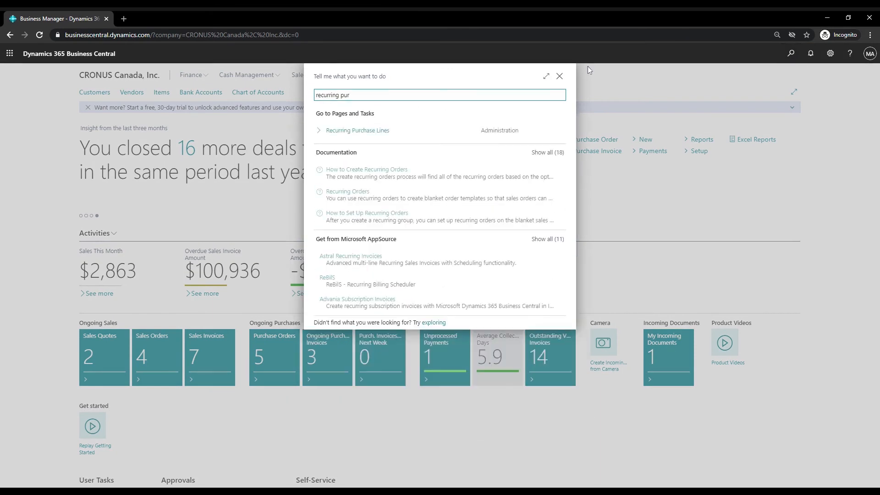
pyautogui.click(392, 133)
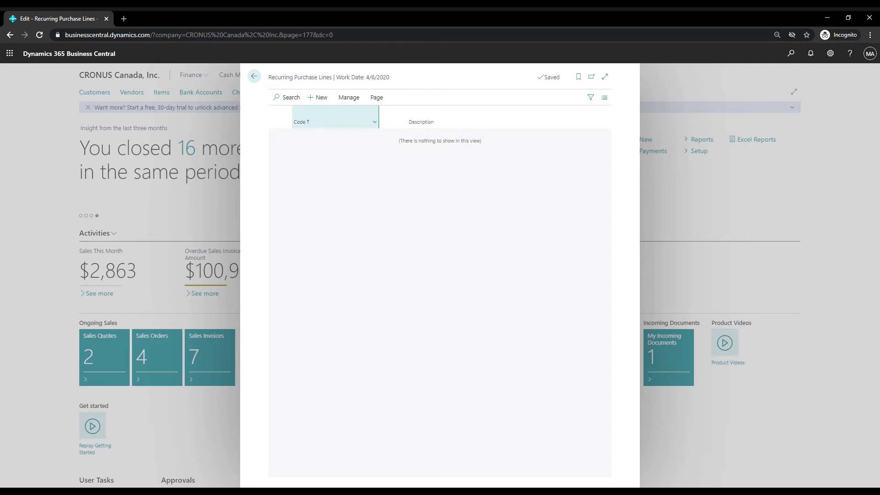
pyautogui.click(320, 97)
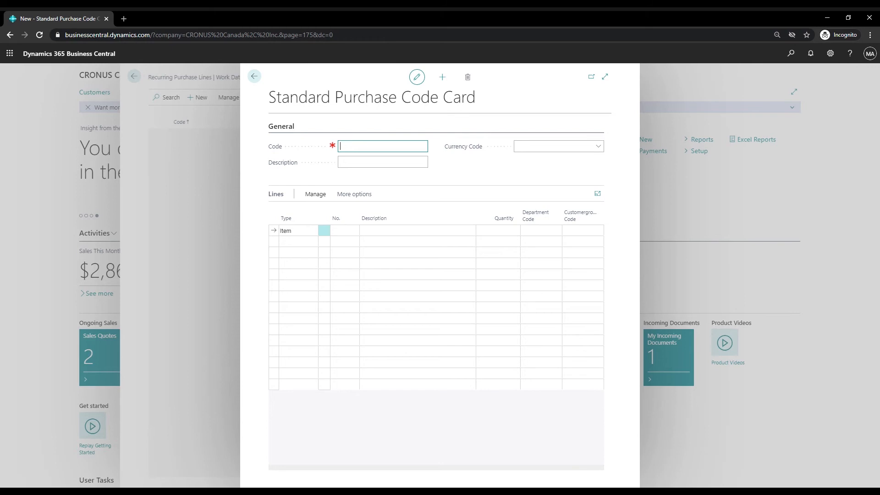
# Step: Set the new purchase code to CLEANING and its description to "Cleaning Expenses"
pyautogui.write('CLENING')
pyautogui.press('Left')
pyautogui.press('Left')
pyautogui.write('A')
pyautogui.press('Tab')
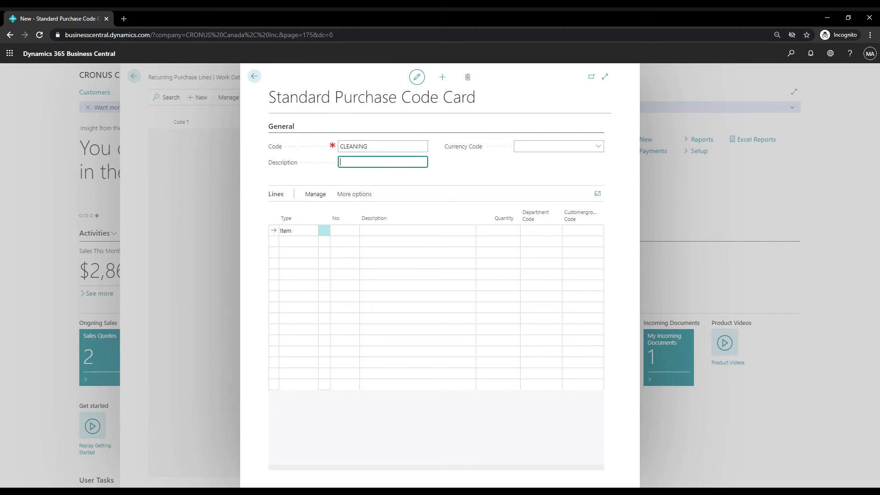
pyautogui.write('Cleaning')
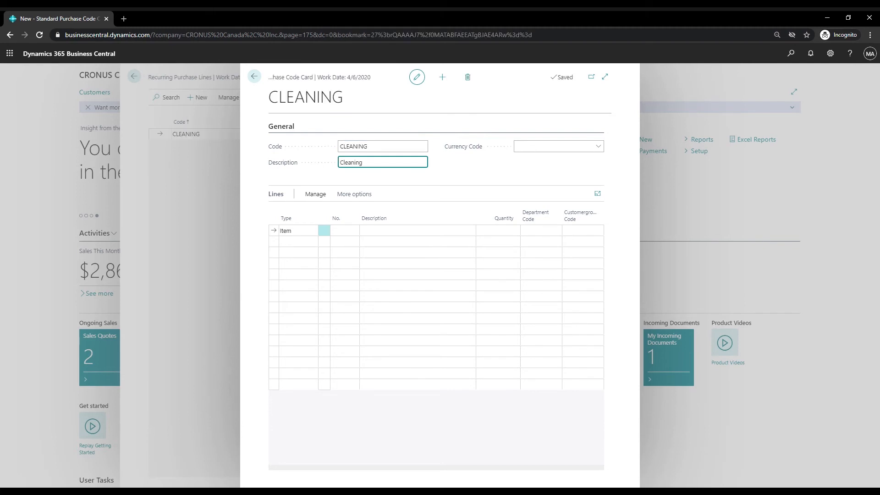
pyautogui.write(' Expenses')
pyautogui.press('Tab')
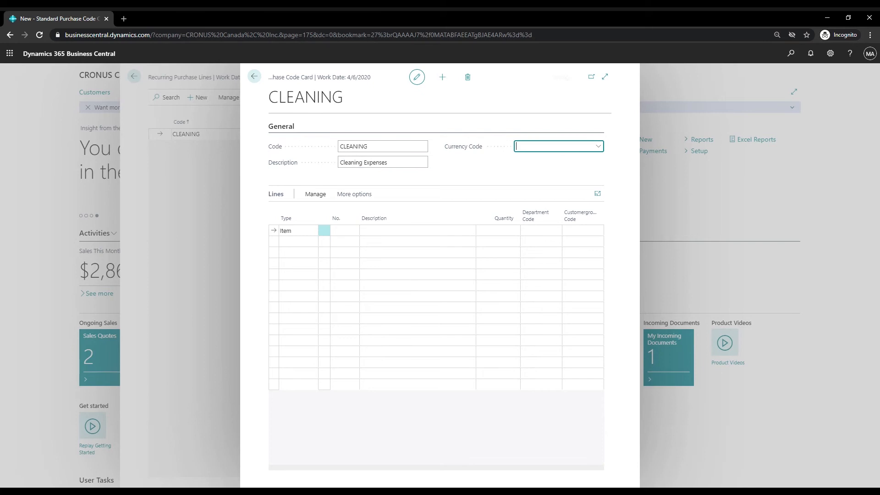
# Step: Set the first line's type to G/L Account and choose the Cleaning account for it
pyautogui.click(331, 229)
pyautogui.click(312, 232)
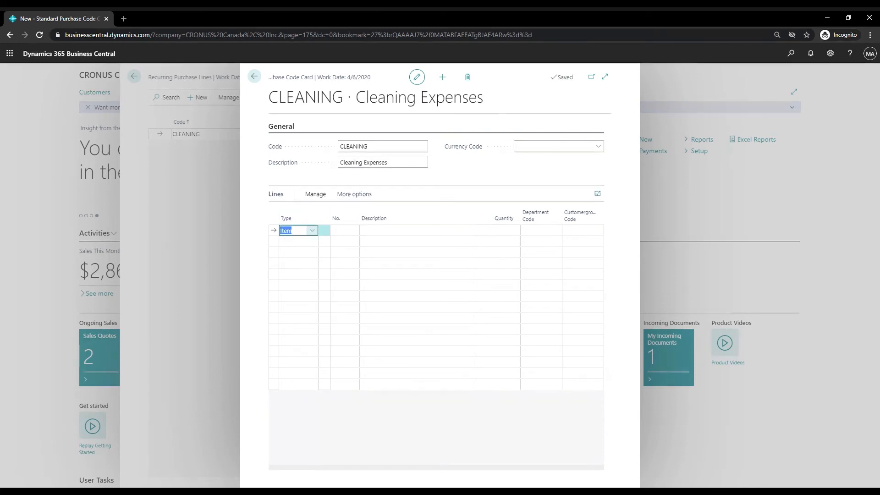
pyautogui.click(311, 230)
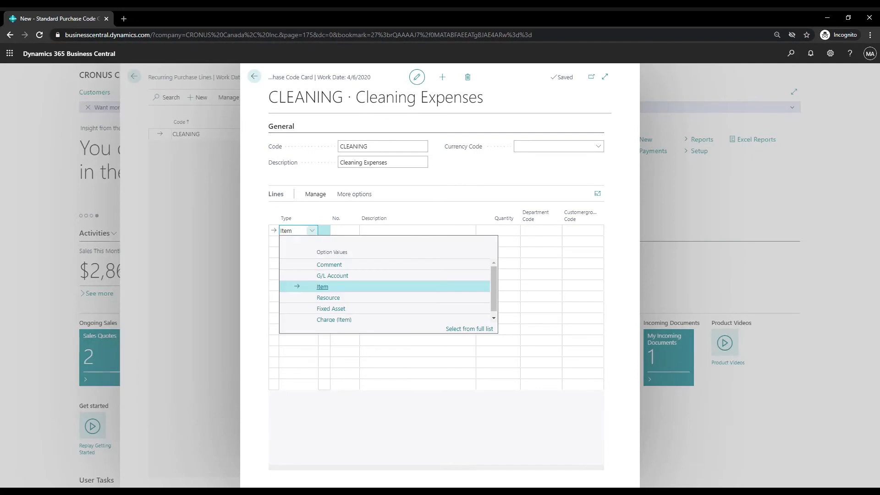
pyautogui.click(327, 276)
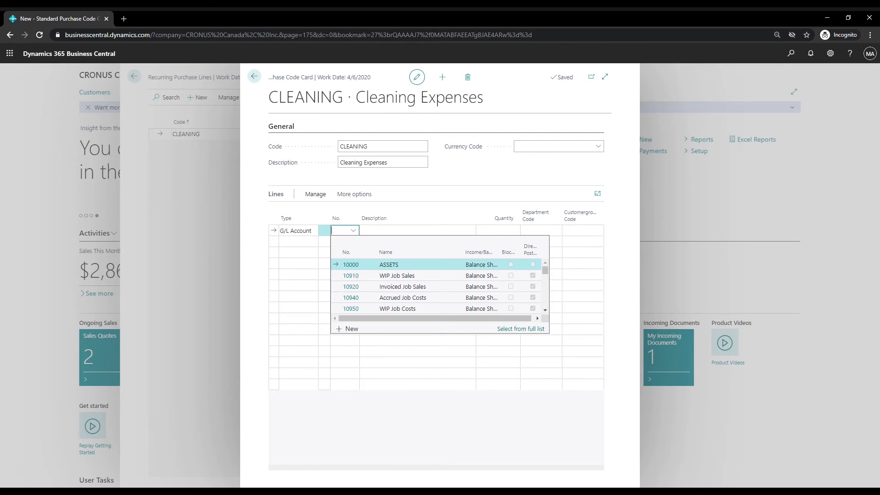
pyautogui.write('cleaning')
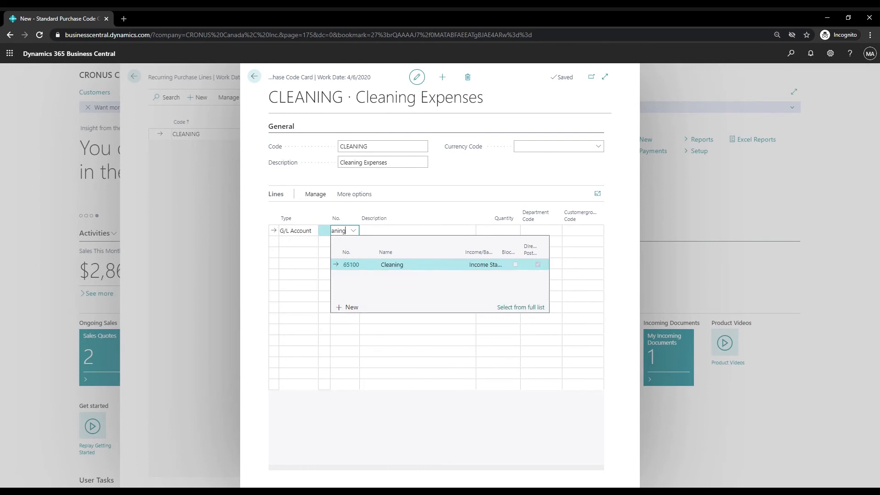
pyautogui.click(398, 265)
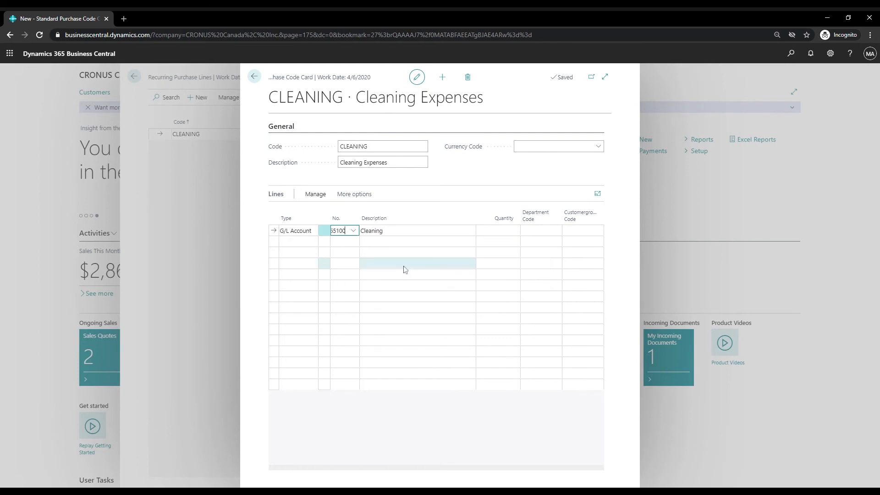
# Step: Extend the first line's description to read "Cleaning expenses for the month of XXXXX"
pyautogui.click(398, 231)
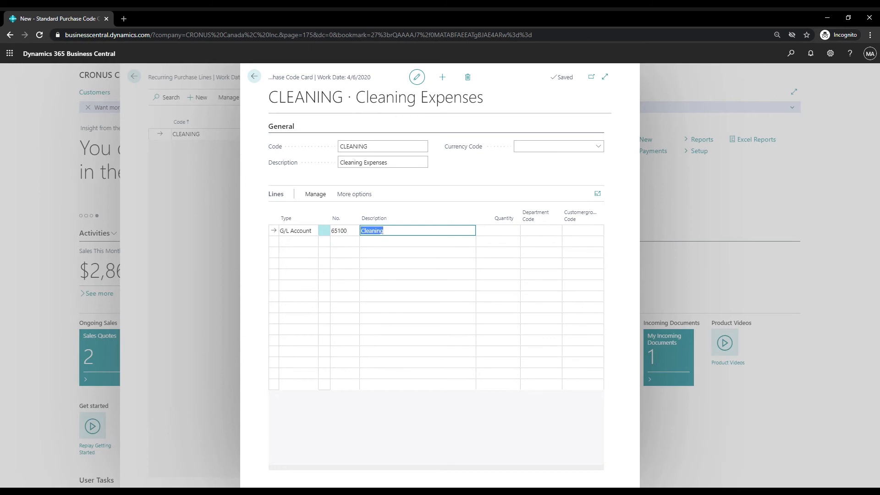
pyautogui.click(399, 231)
pyautogui.write('expenses for the month of')
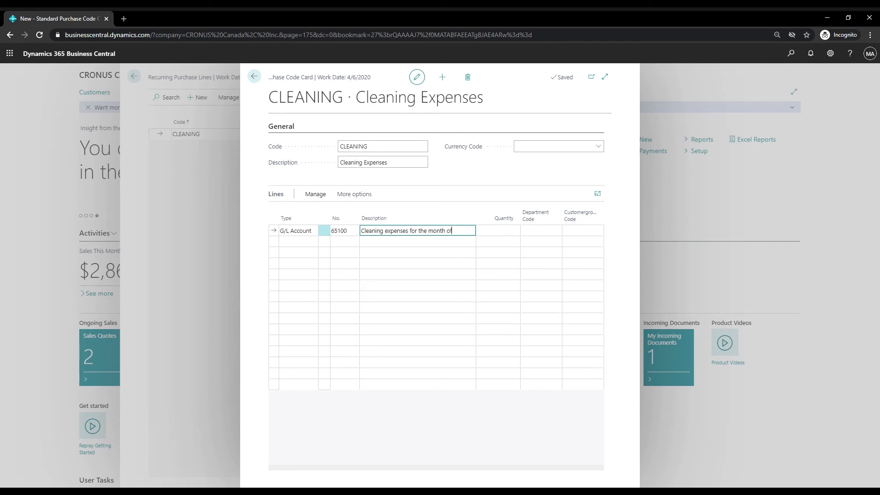
pyautogui.write(' XXXXX')
pyautogui.press('Tab')
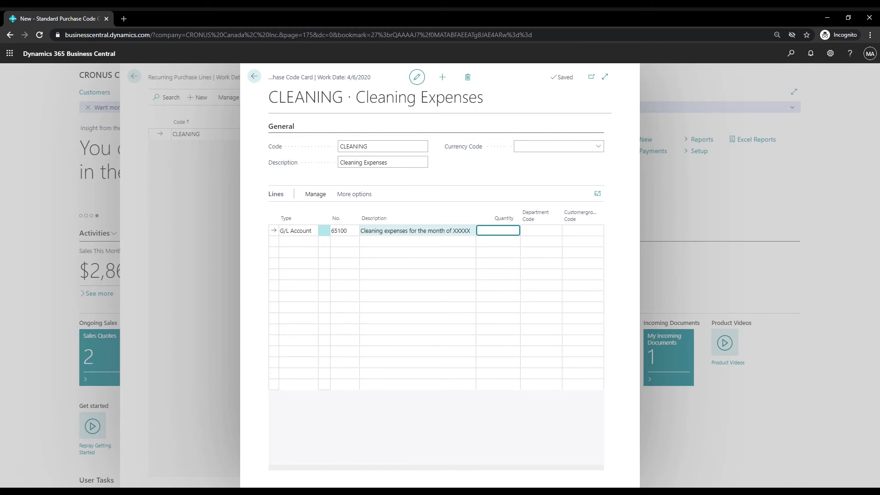
# Step: Give the cleaning line a quantity of 1 and department code ADM, and return to the home page
pyautogui.press('Tab')
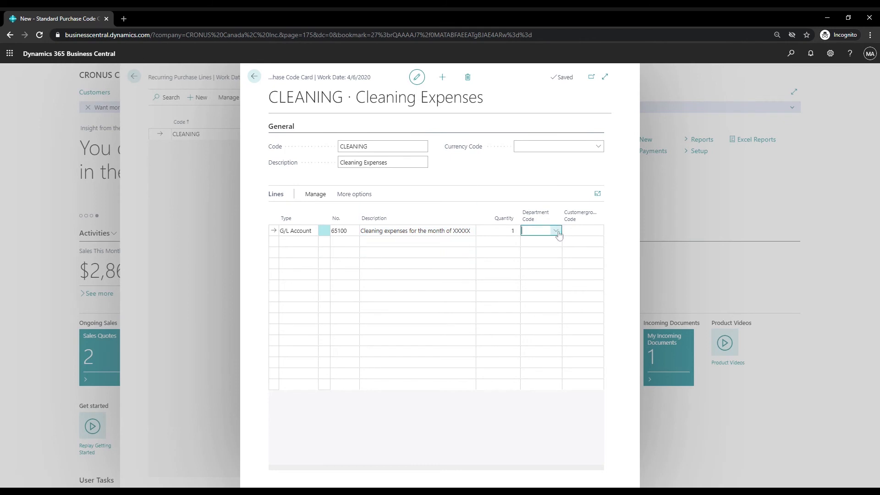
pyautogui.click(557, 231)
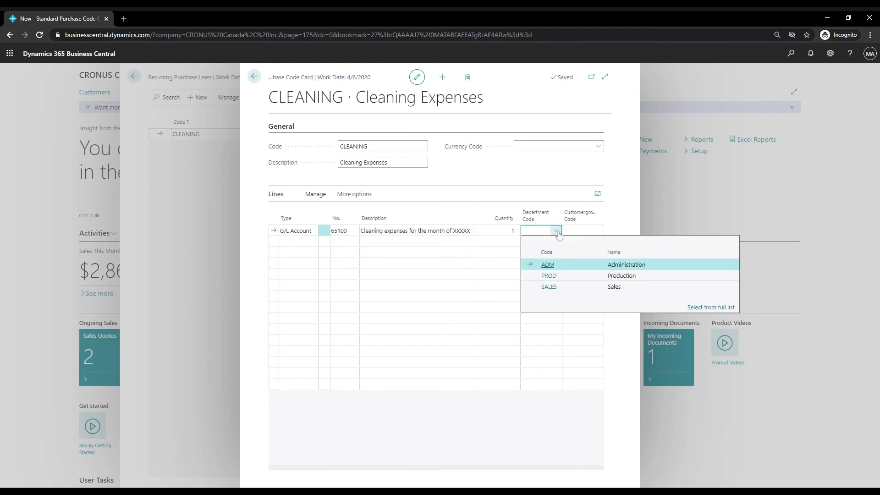
pyautogui.click(555, 265)
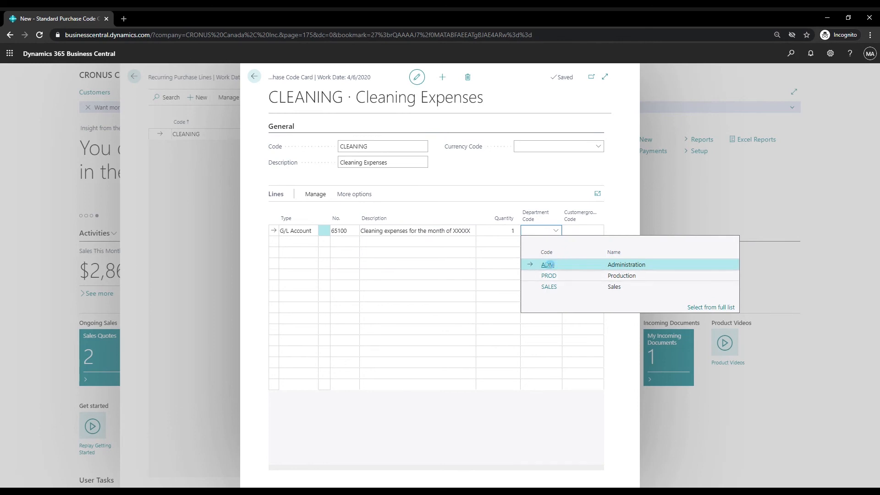
pyautogui.click(546, 265)
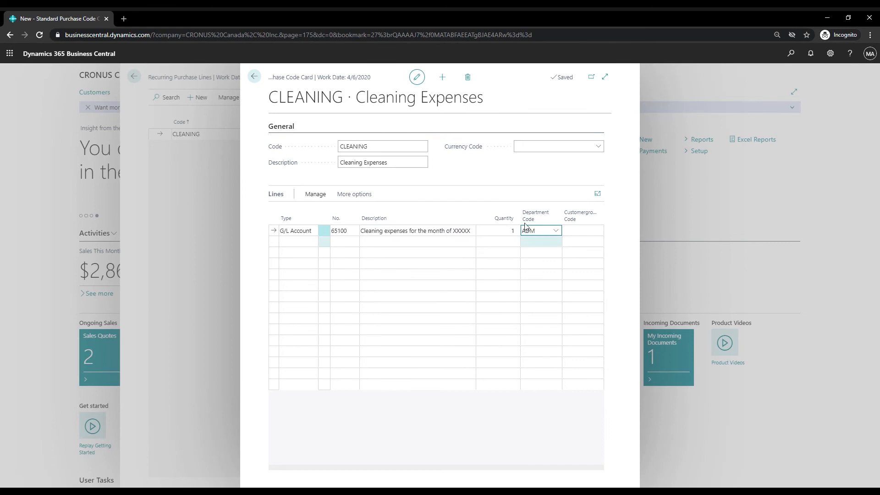
pyautogui.click(495, 167)
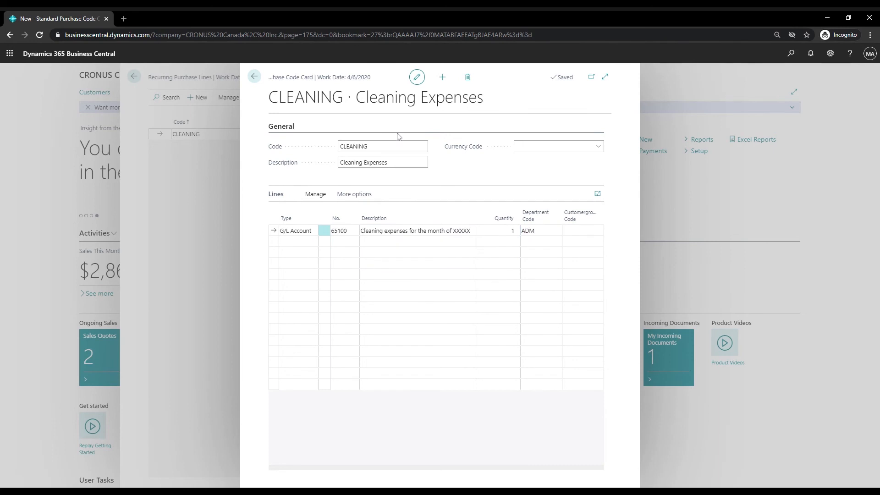
pyautogui.click(254, 76)
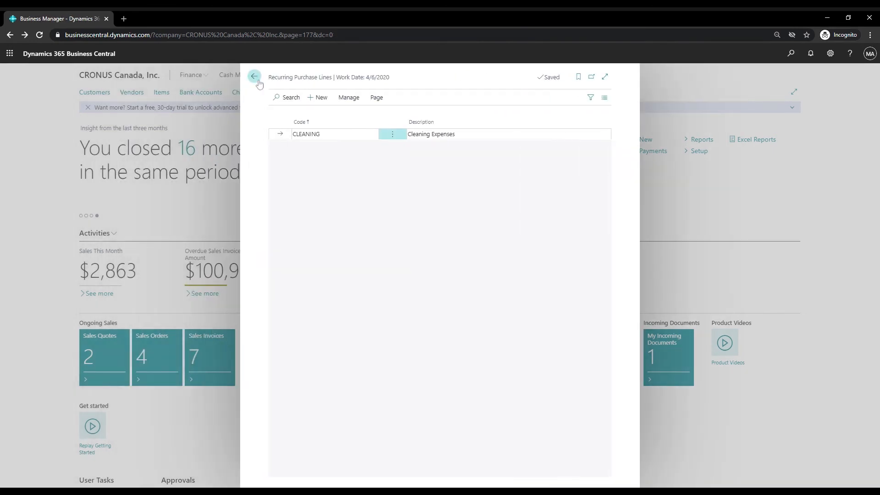
pyautogui.click(255, 77)
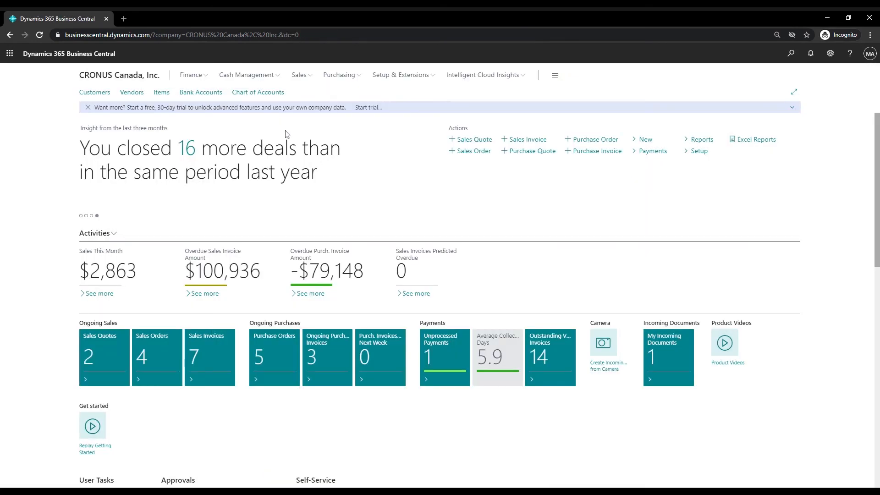
# Step: Open the recurring purchase lines of the vendor The Cleaning Company from its vendor card
pyautogui.click(132, 93)
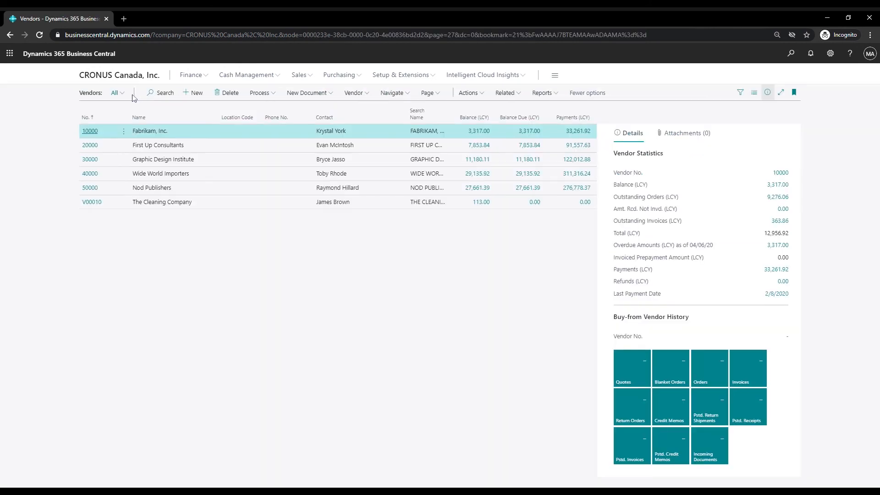
pyautogui.click(89, 204)
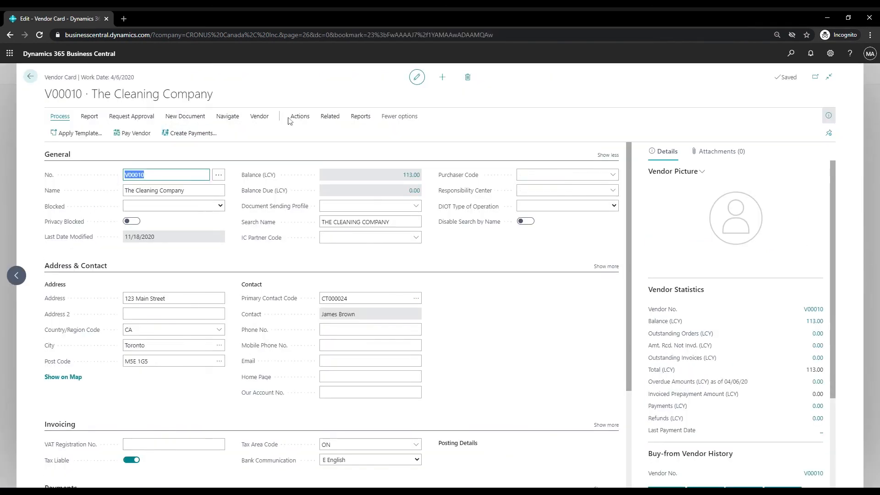
pyautogui.click(331, 117)
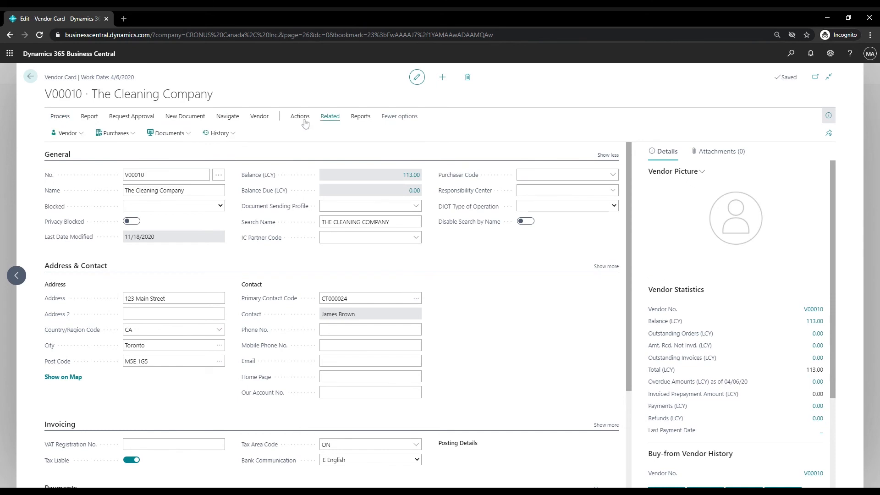
pyautogui.click(137, 135)
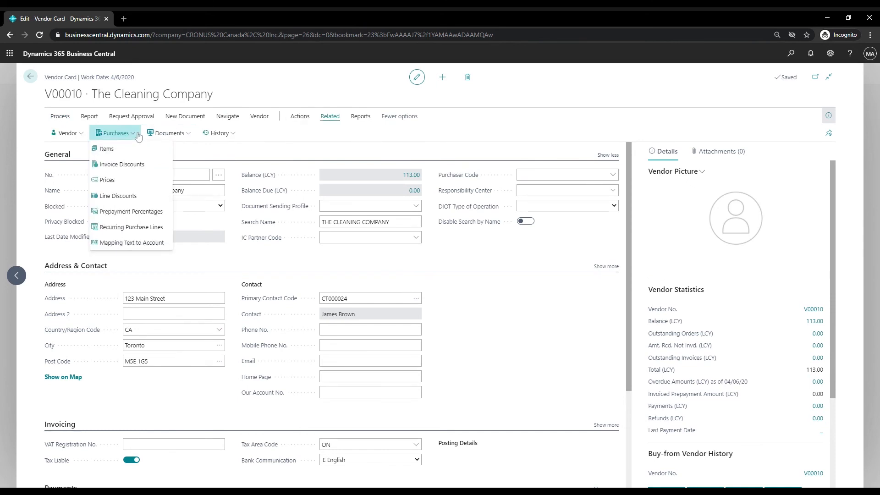
pyautogui.click(134, 227)
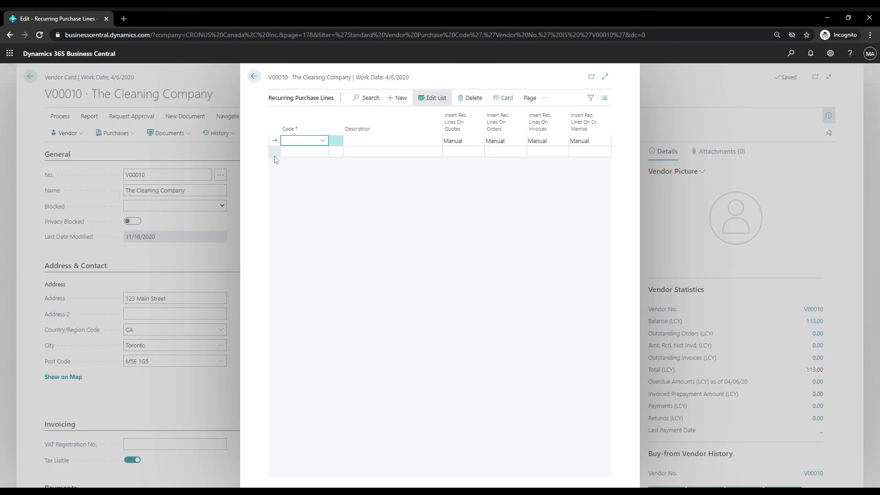
# Step: Assign the CLEANING code to the vendor with insertion of recurring lines on invoices set to Automatic, and return to the vendor list
pyautogui.click(322, 142)
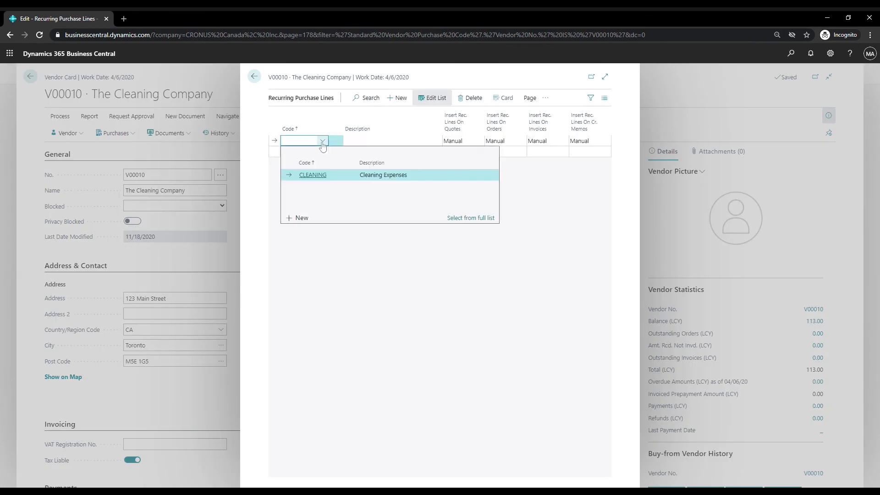
pyautogui.click(313, 175)
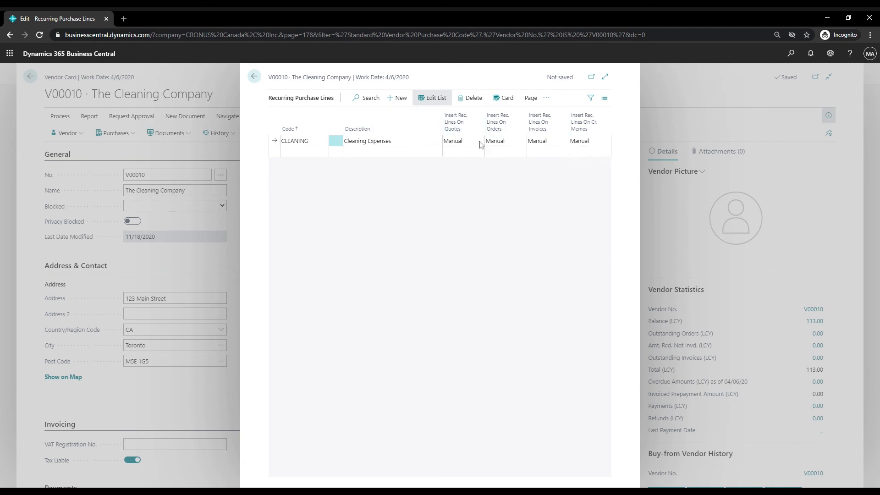
pyautogui.click(553, 142)
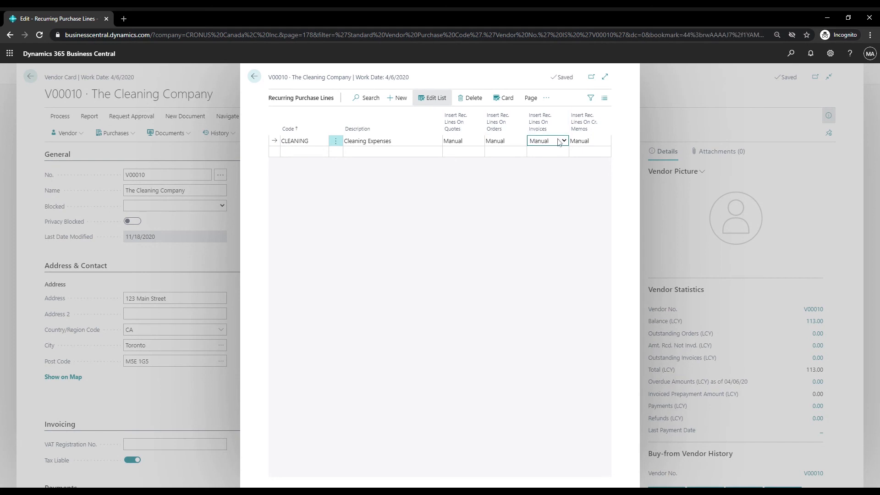
pyautogui.click(545, 158)
pyautogui.click(549, 174)
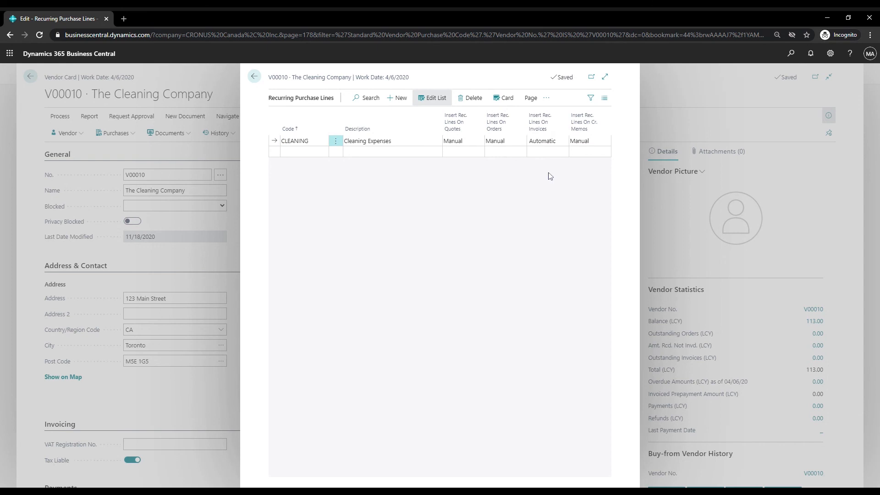
pyautogui.click(260, 79)
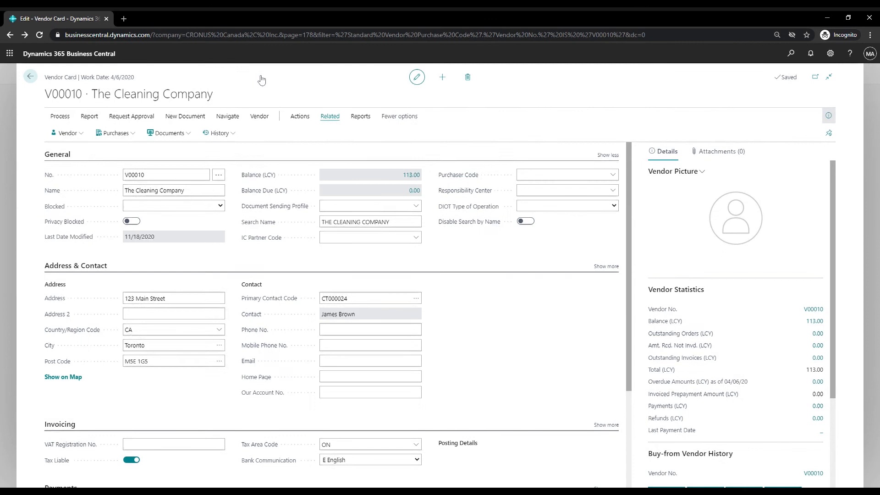
pyautogui.click(31, 79)
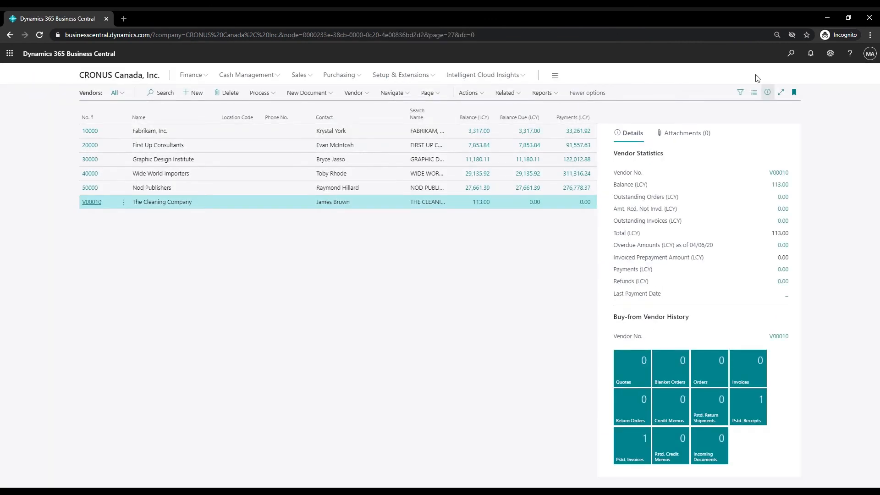
# Step: Search for "purchase invoice" and open the Purchase Invoices list
pyautogui.click(791, 55)
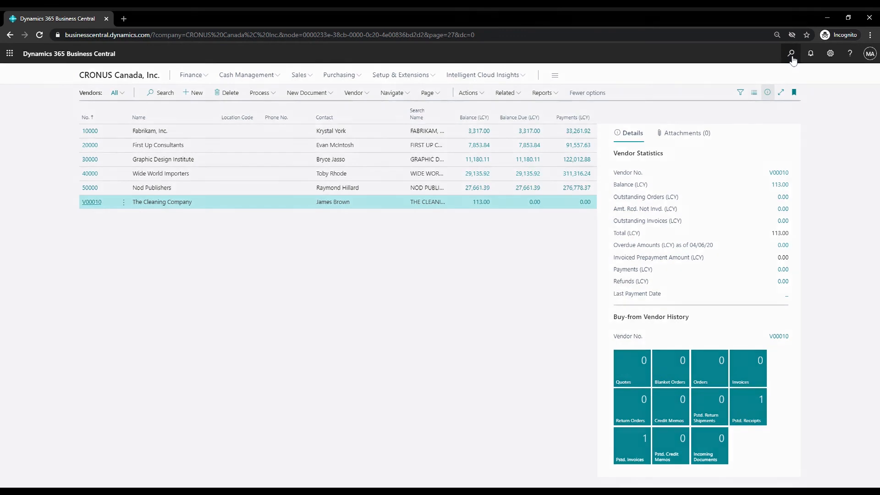
pyautogui.write('purchase in')
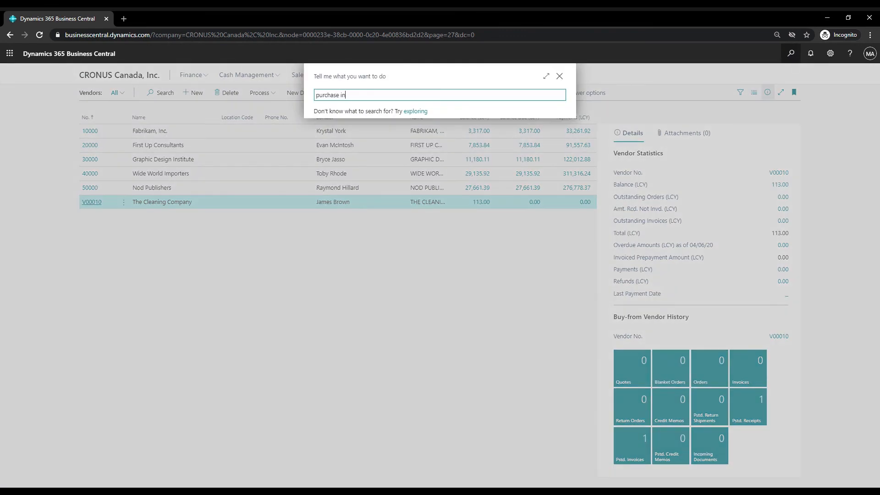
pyautogui.write('voice')
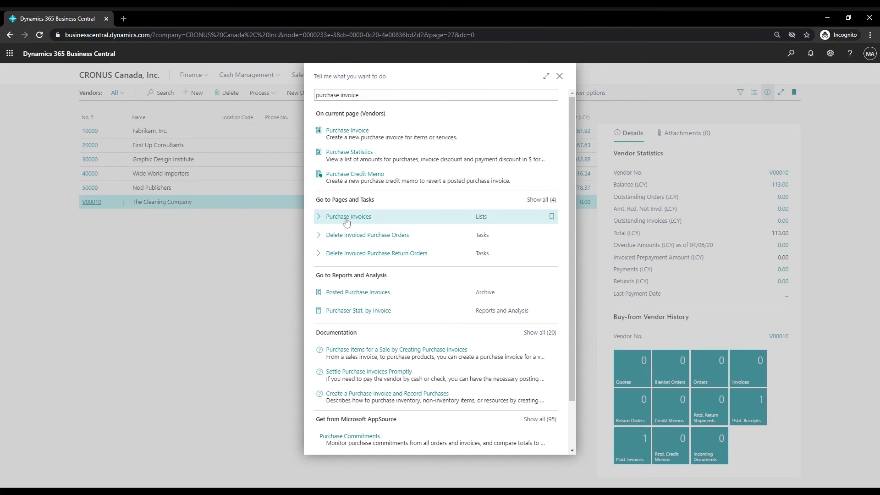
pyautogui.click(346, 221)
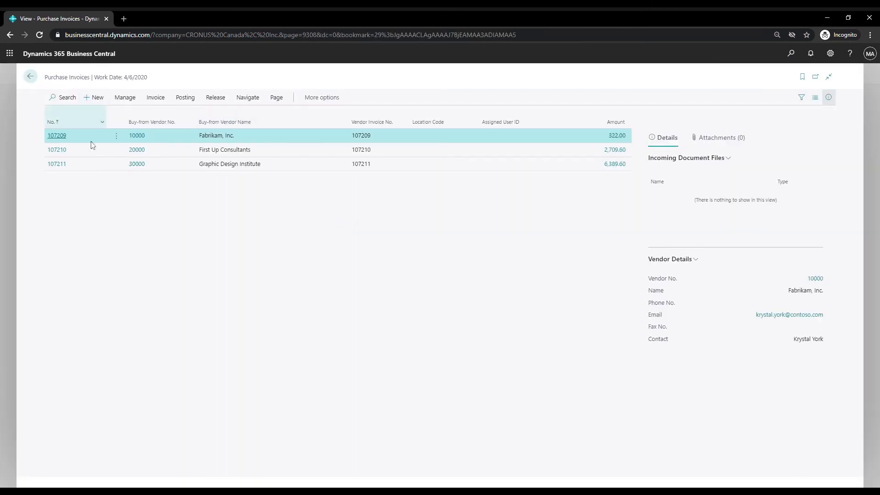
# Step: Create a new purchase invoice with The Cleaning Company as the vendor
pyautogui.click(91, 99)
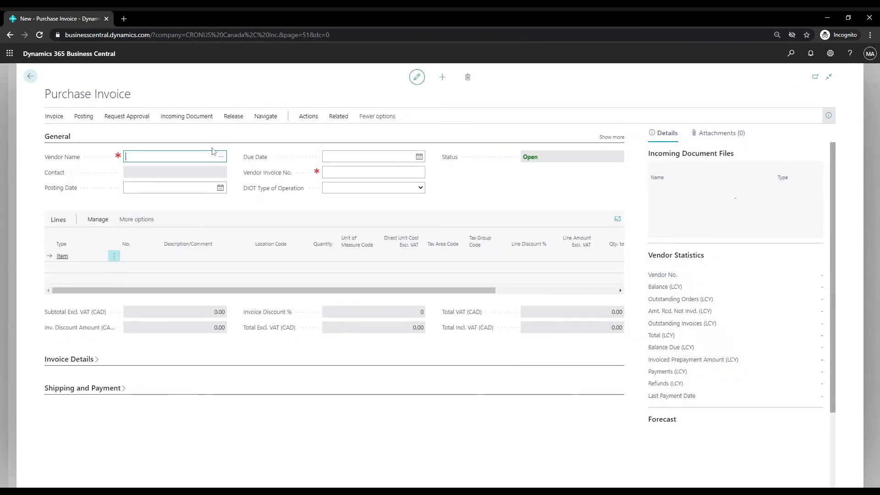
pyautogui.click(222, 157)
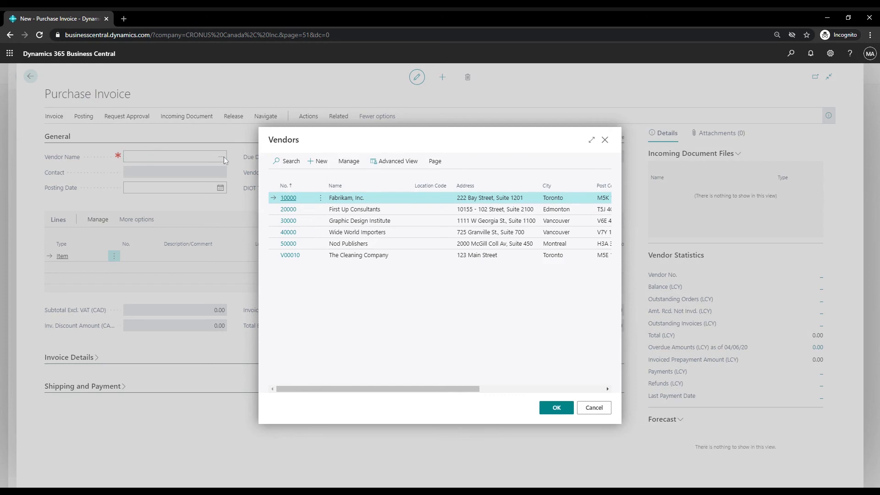
pyautogui.click(386, 258)
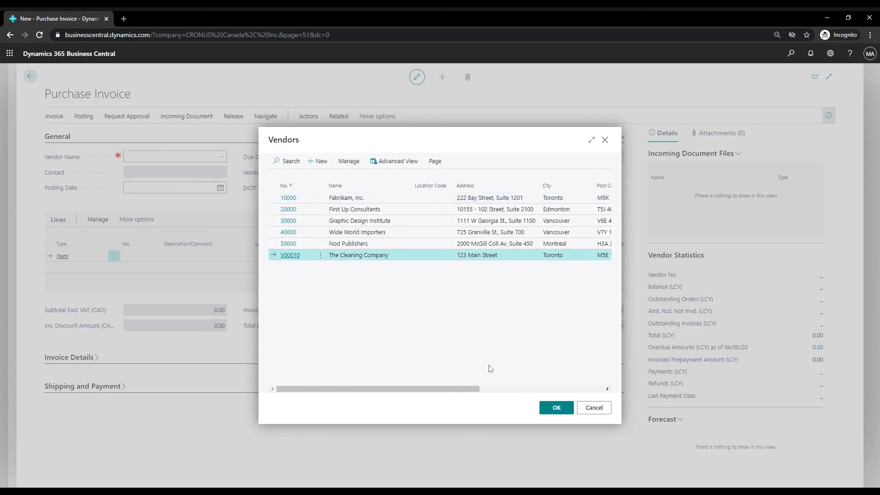
pyautogui.click(556, 410)
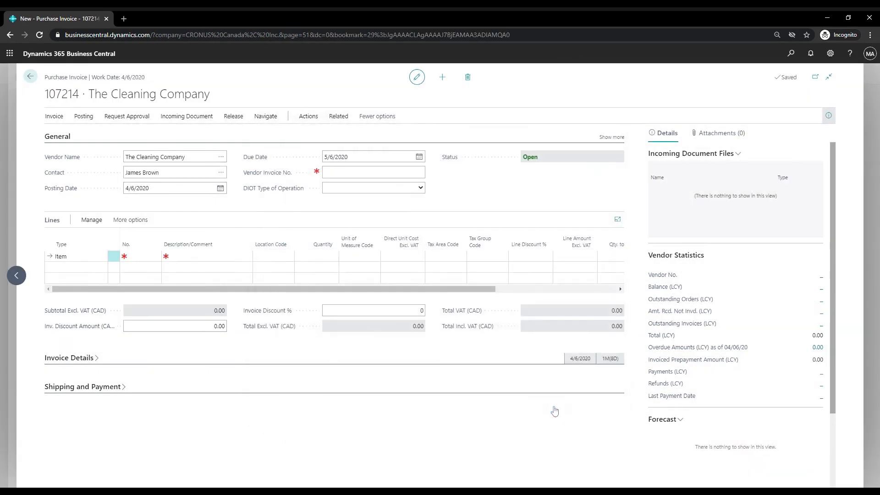